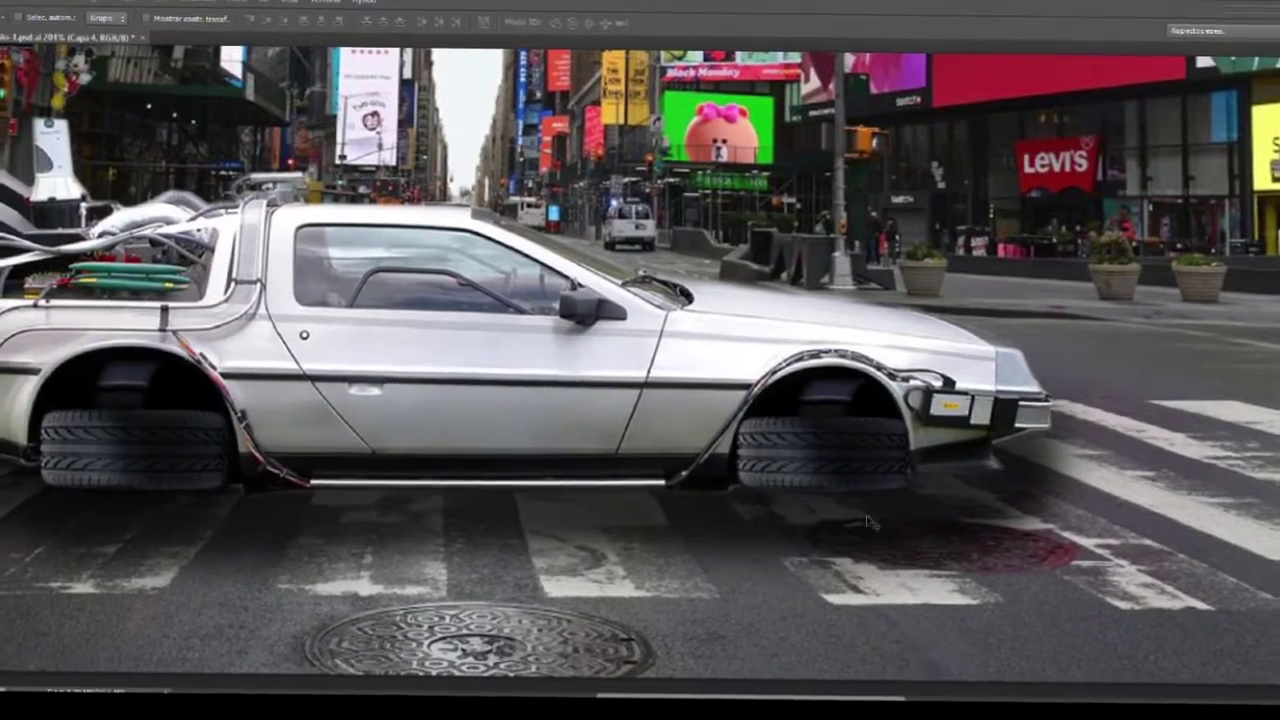
Choose the Brush tool to paint soft fog beneath the DeLorean.
{"action": "key", "text": "b"}
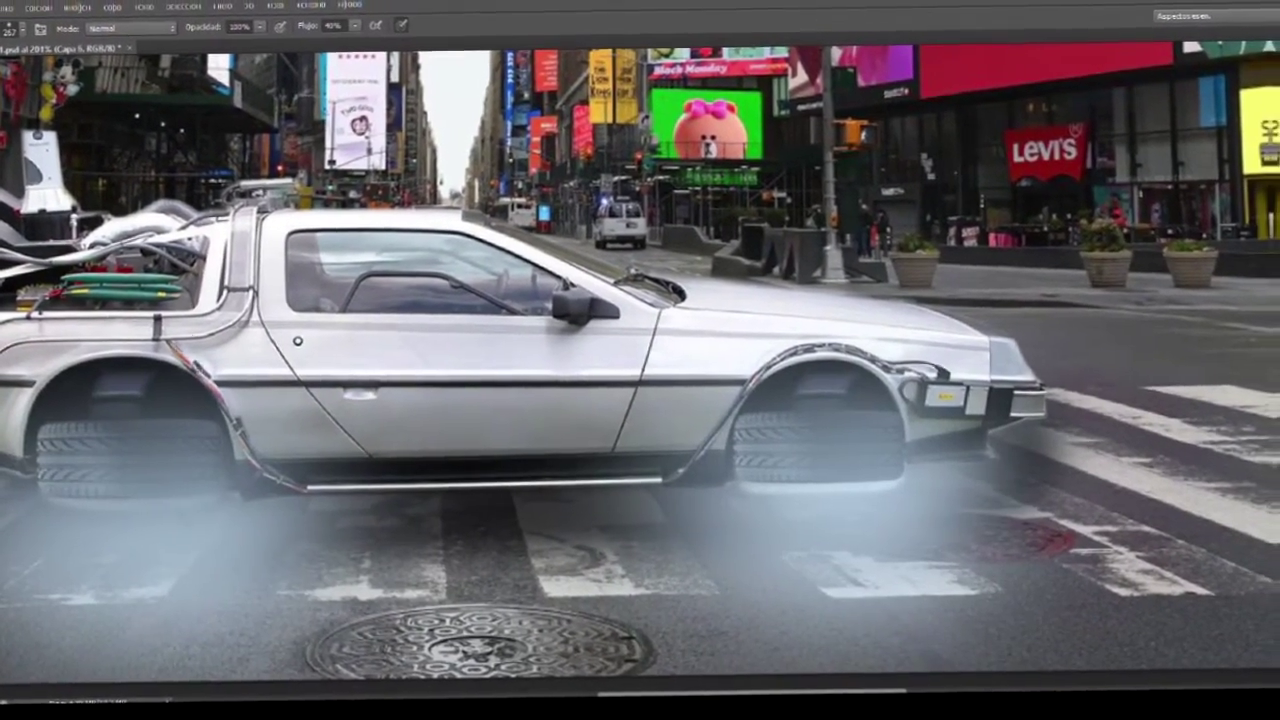
Switch to the Eraser to remove the excess fog.
{"action": "key", "text": "e"}
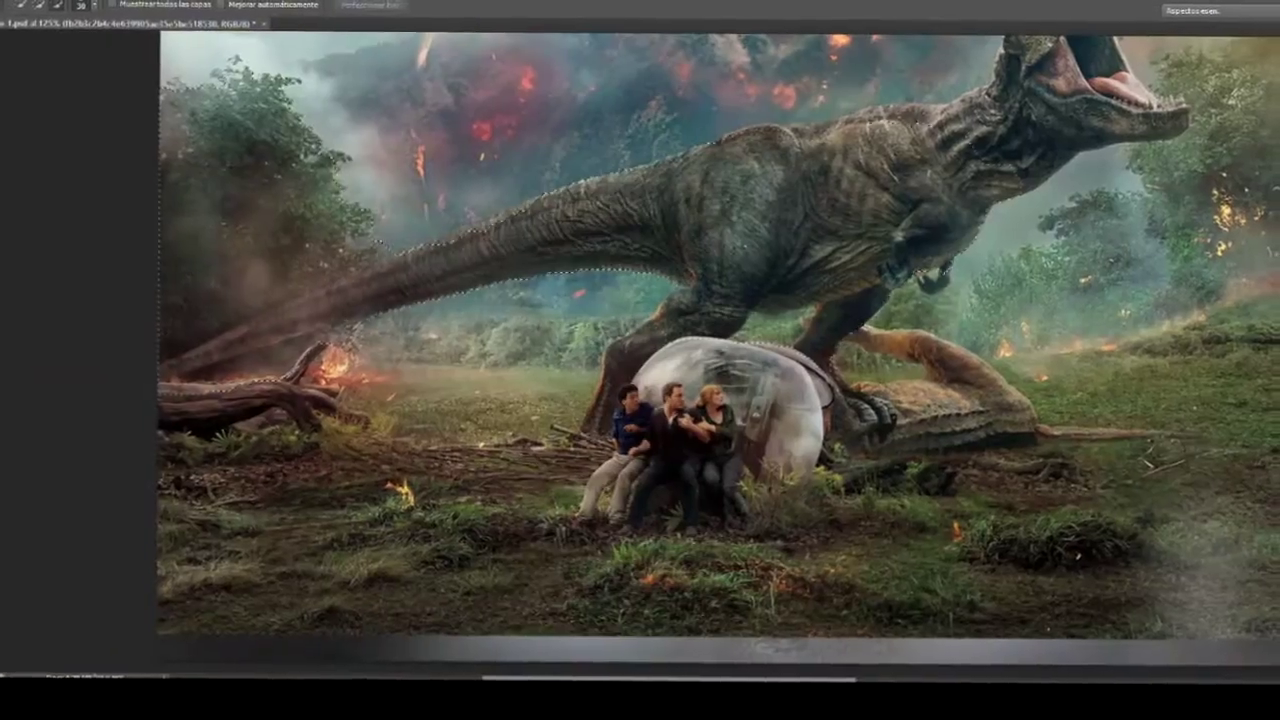
Scroll the view while working on the T-rex in the jungle photo.
{"action": "scroll", "coordinate": [320, 370], "scroll_direction": "up", "scroll_amount": 5}
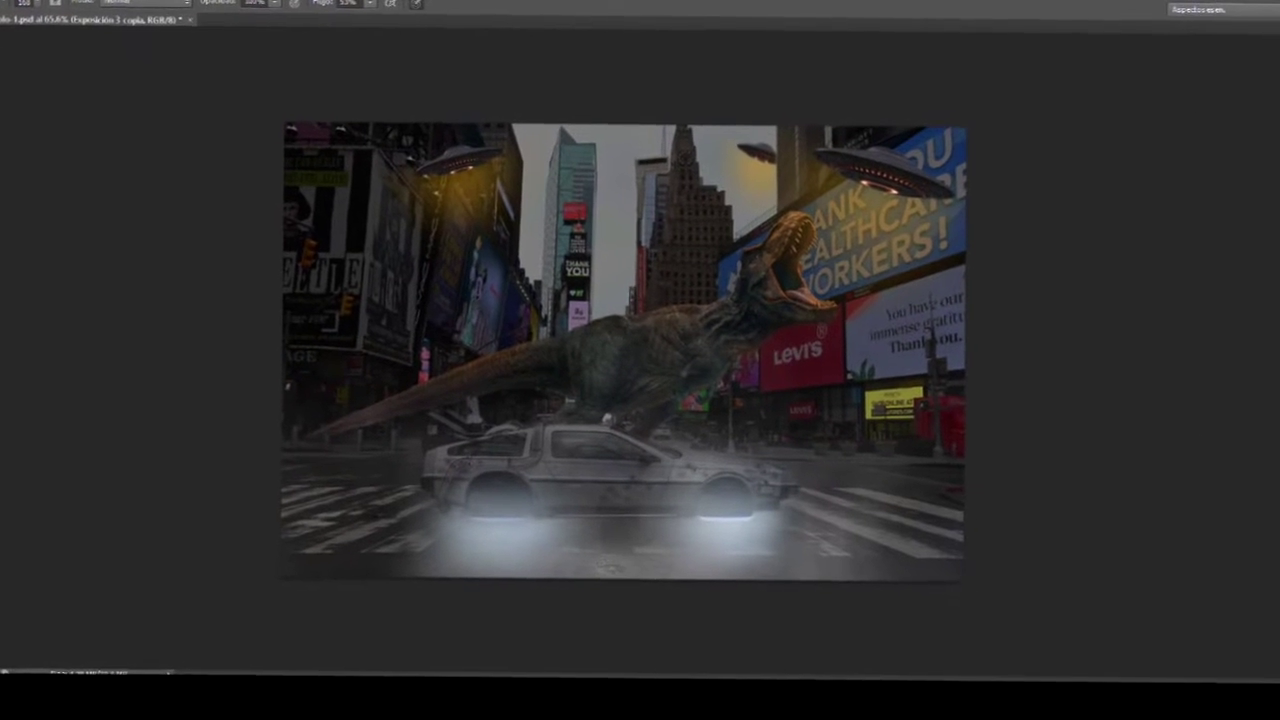
Pick the Brush again to paint more smoke around the car.
{"action": "key", "text": "b"}
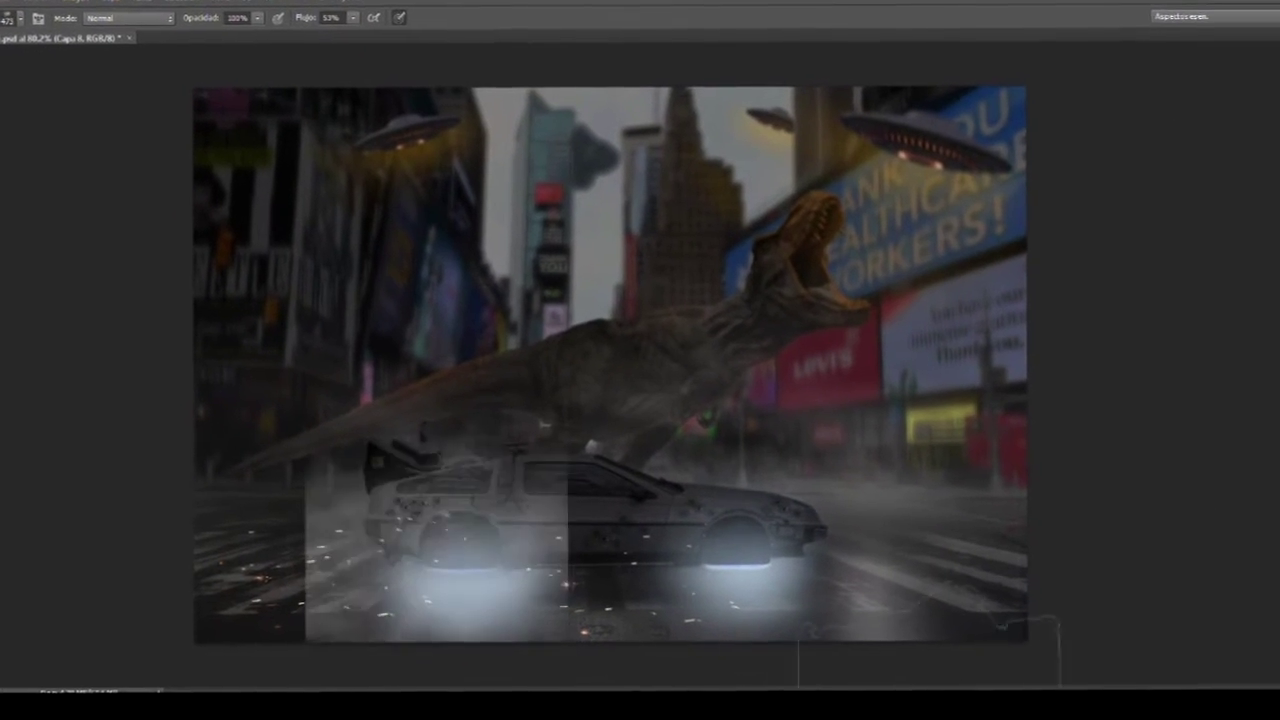
Resize and reposition the smoke copy with Free Transform to fit around the DeLorean.
{"action": "key", "text": "v"}
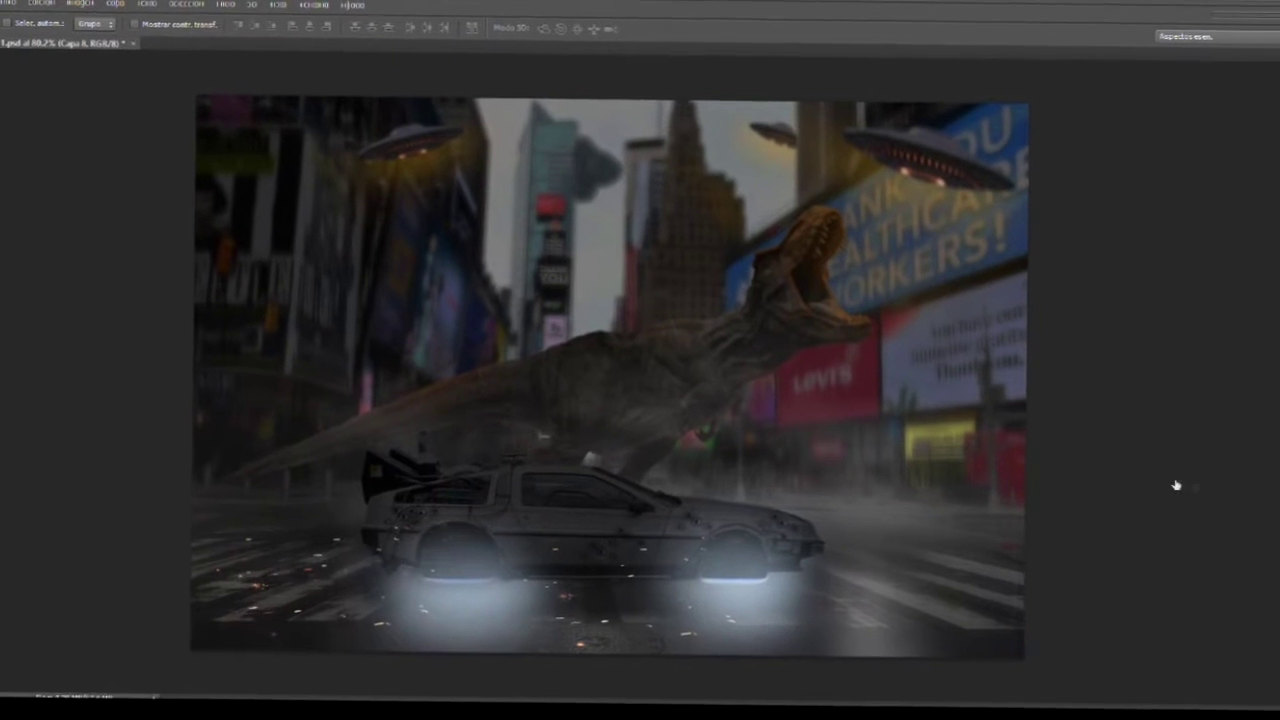
{"action": "key", "text": "ctrl+t"}
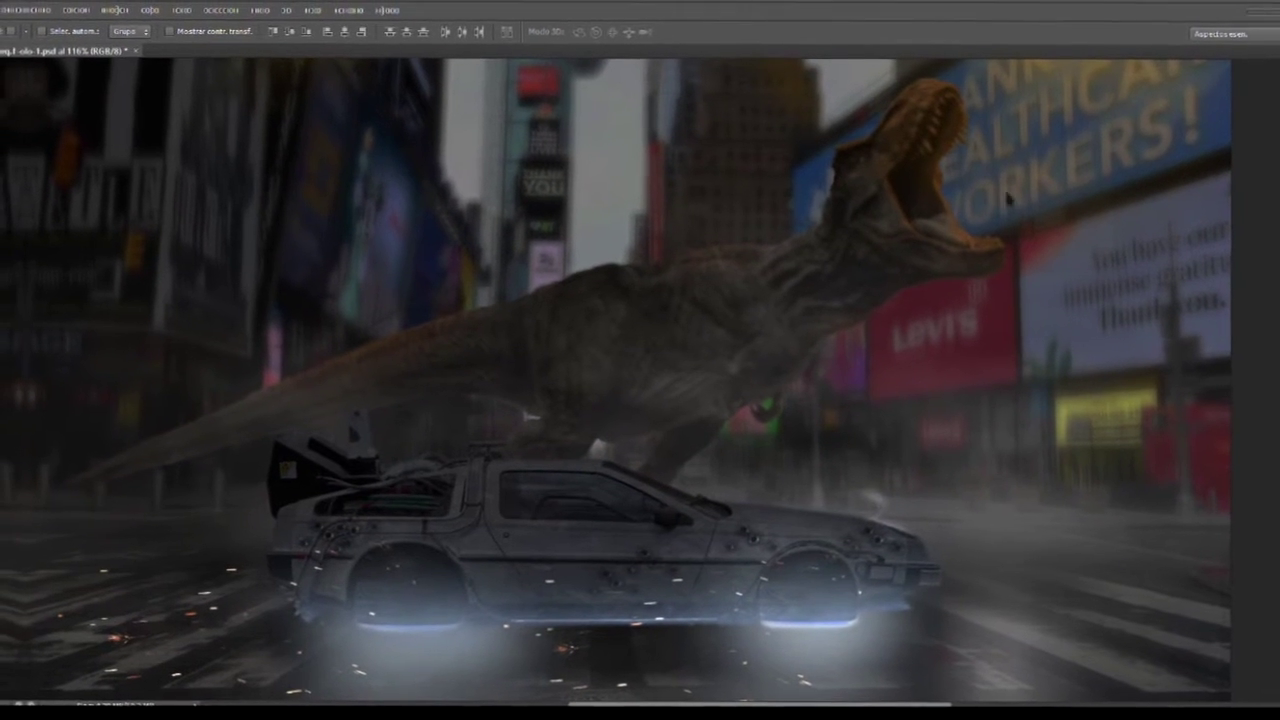
{"action": "key", "text": "b"}
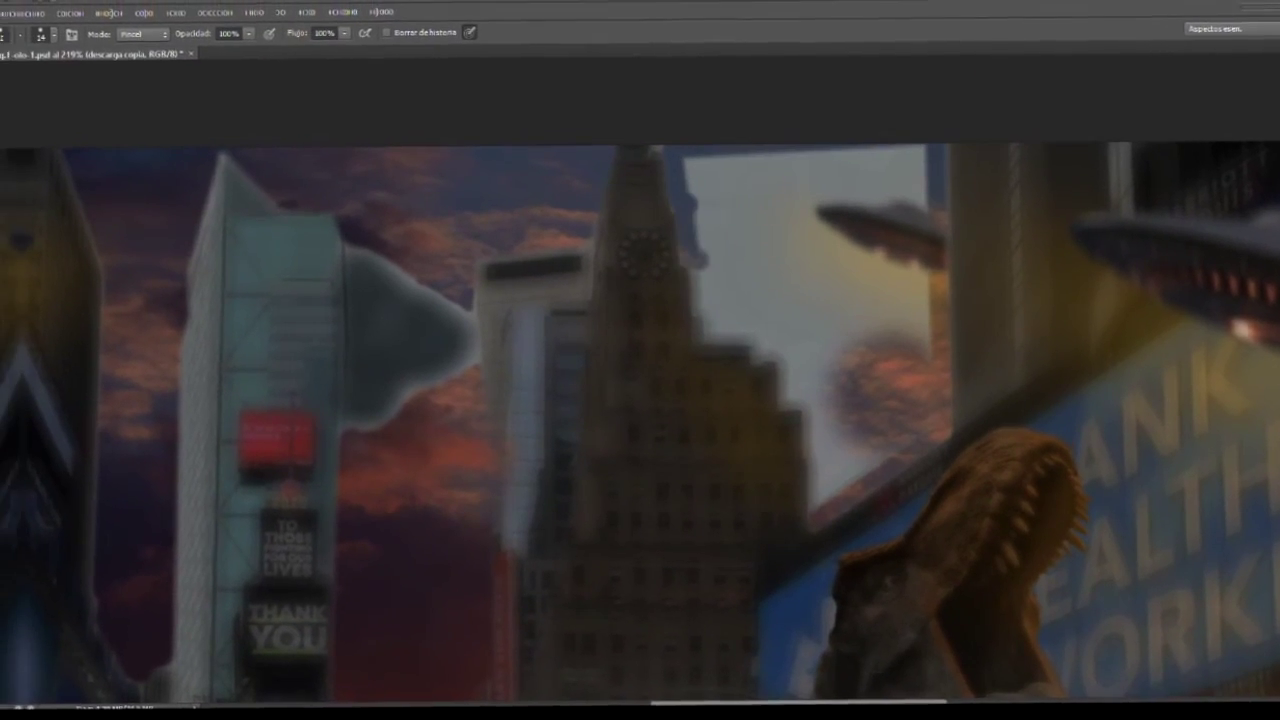
Erase the pale sky right of the tower and view the whole composite.
{"action": "left_click_drag", "start_coordinate": [700, 220], "coordinate": [884, 351]}
{"action": "key", "text": "ctrl+0"}
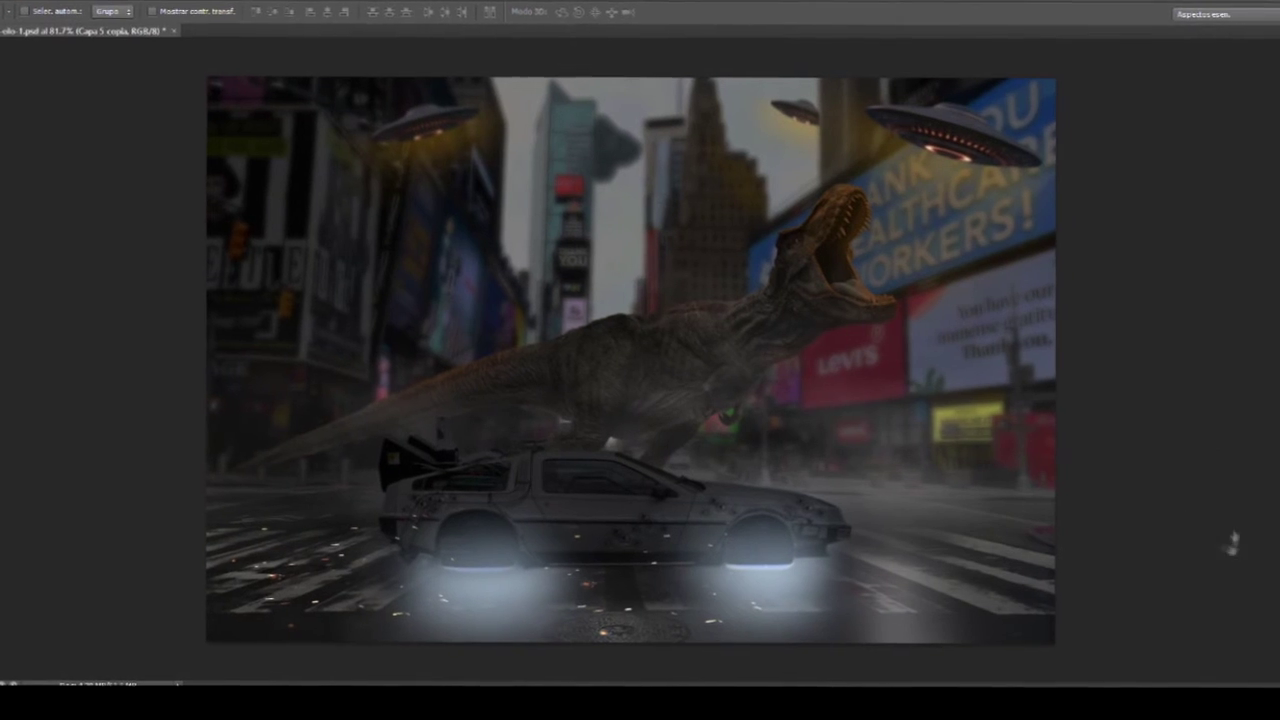
{"action": "key", "text": "e"}
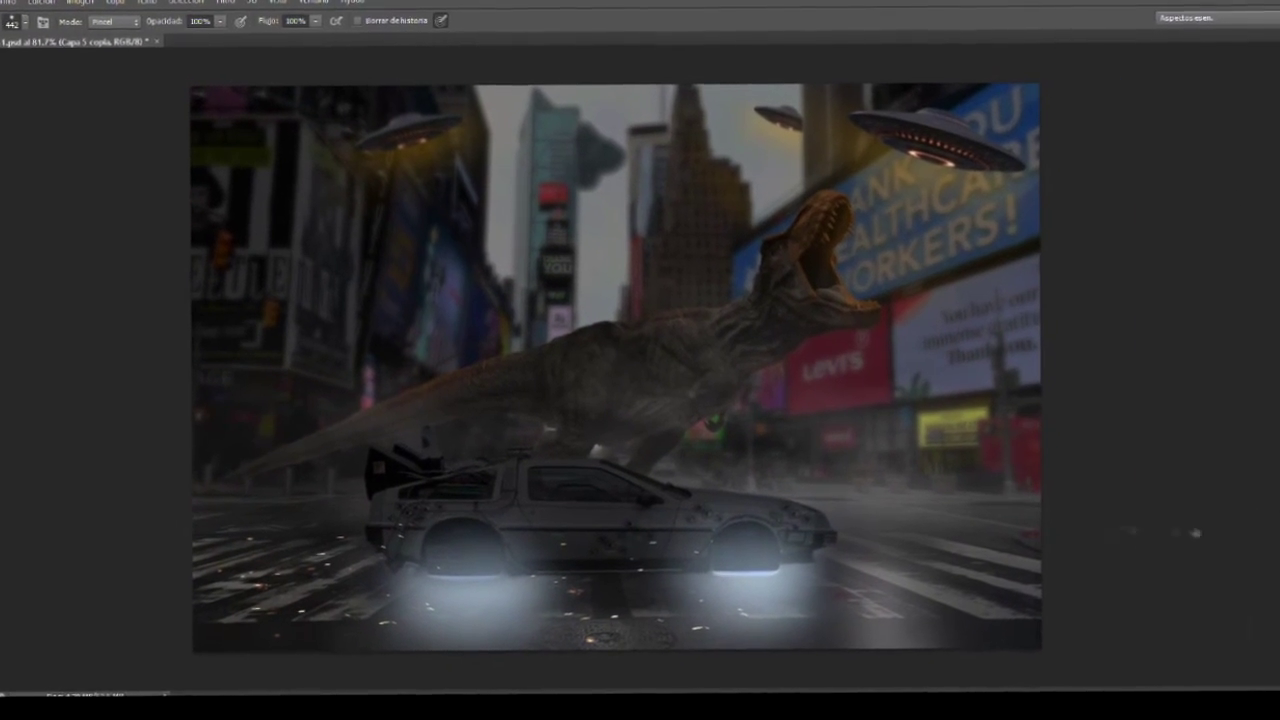